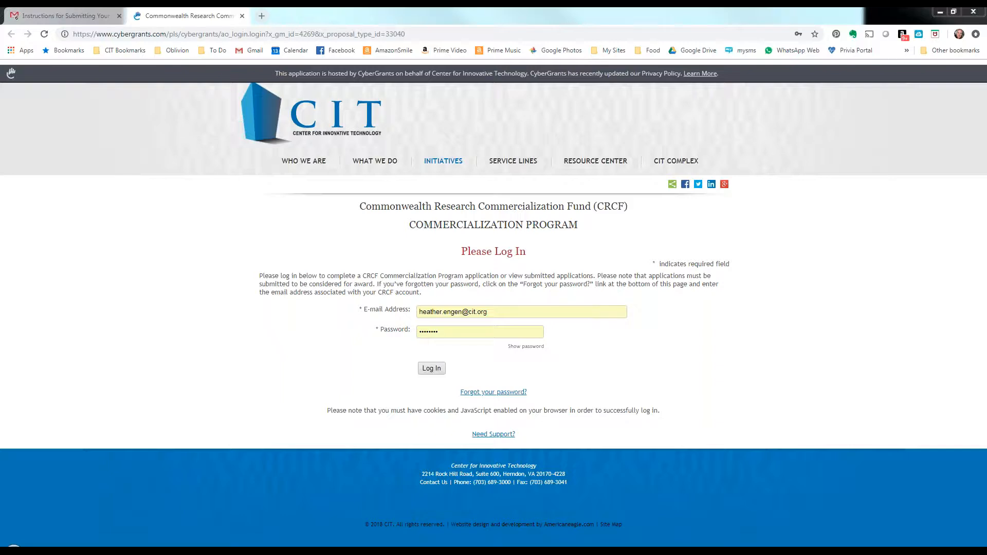
Log in to the CRCF Commercialization Program portal and continue with Demo Organization as the affiliated organization.
left_click(435, 369)
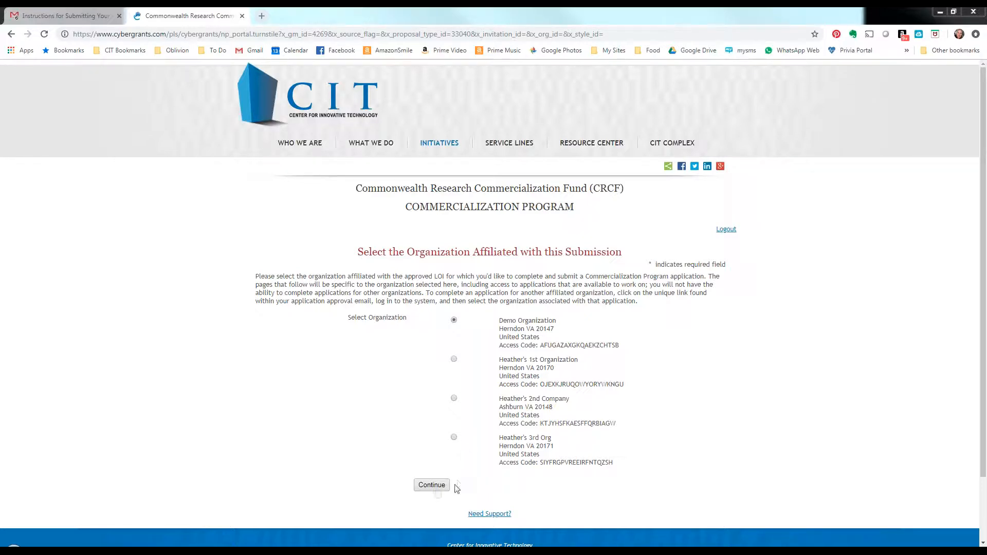
left_click(435, 487)
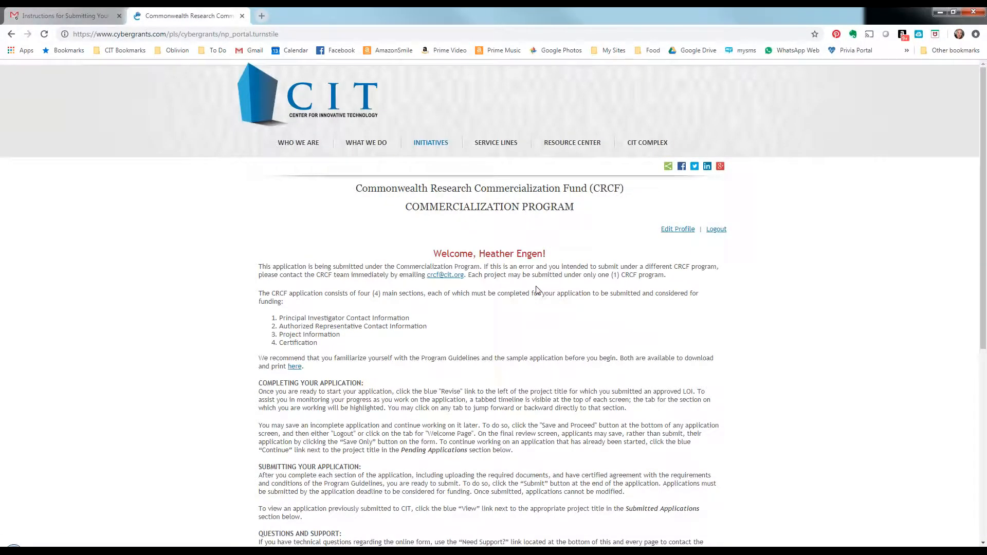
Open the pending Commercialization application for revision and look over its Principal Investigator section.
scroll(537, 291, "down", 6)
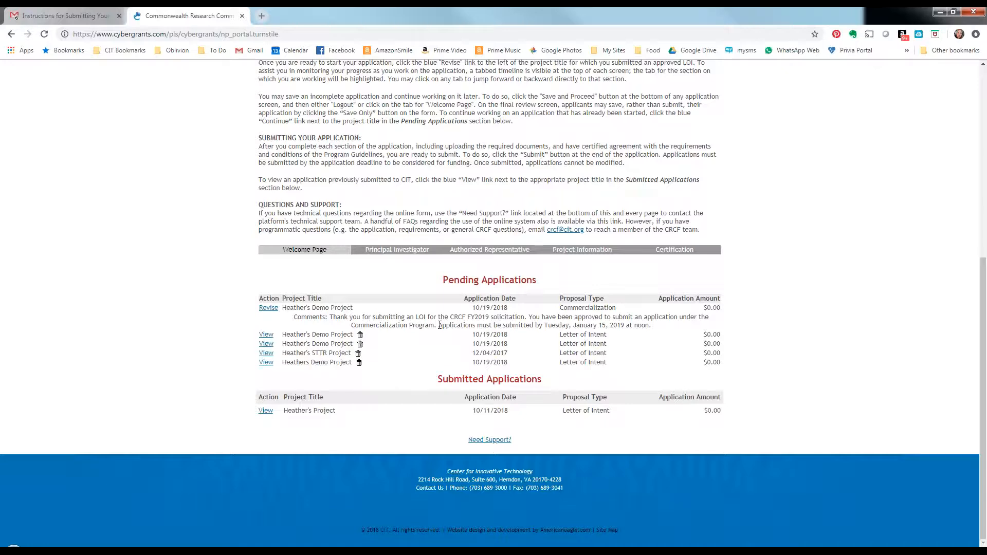
left_click(264, 308)
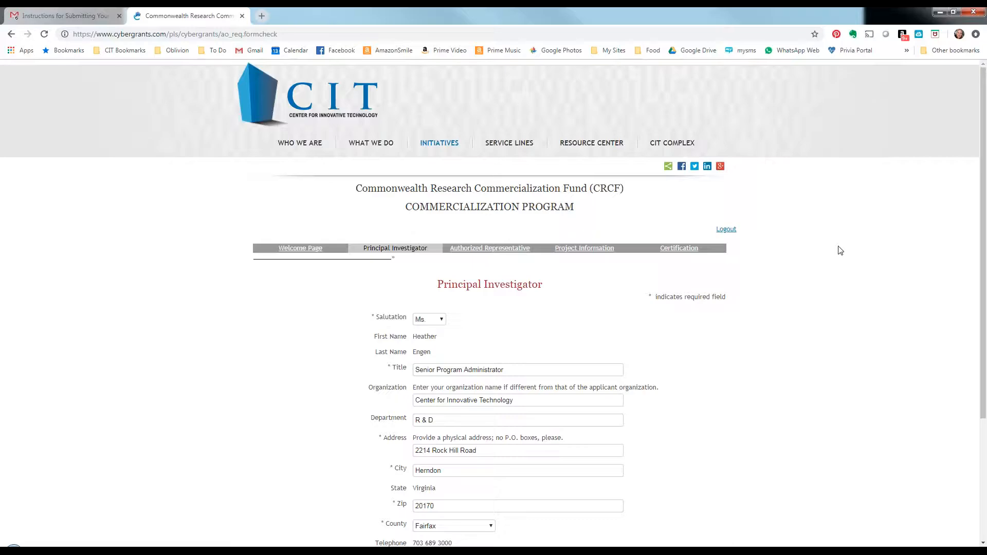
scroll(840, 250, "down", 3)
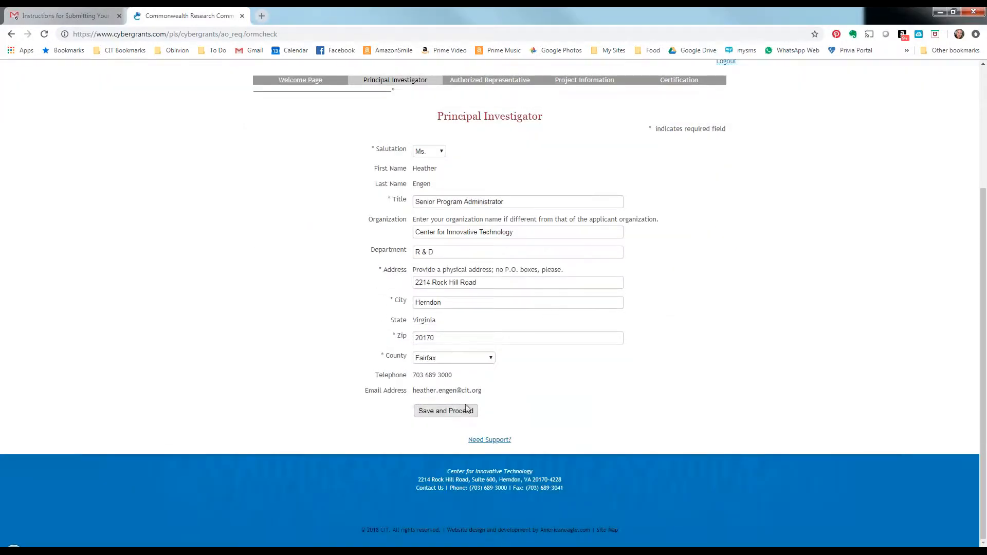
scroll(734, 353, "up", 2)
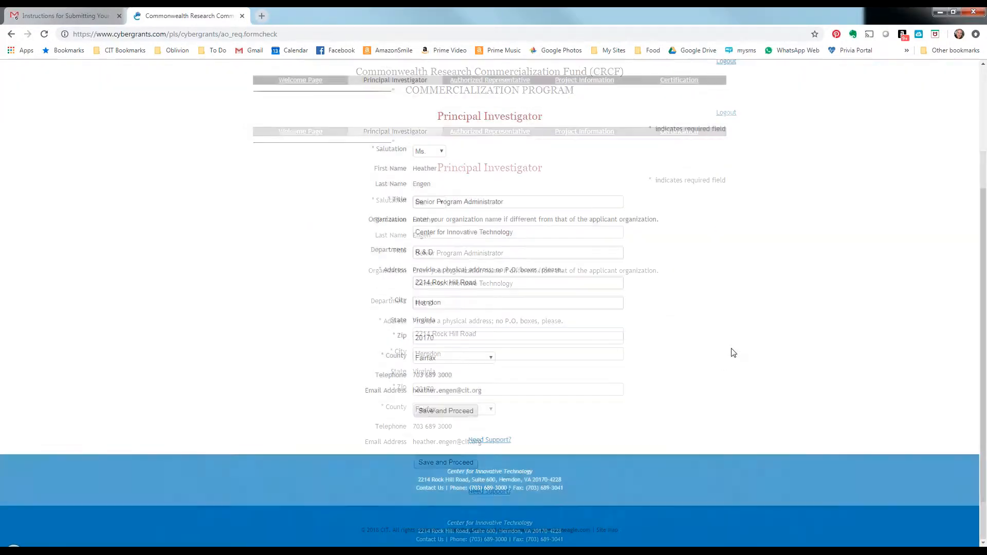
scroll(734, 353, "up", 1)
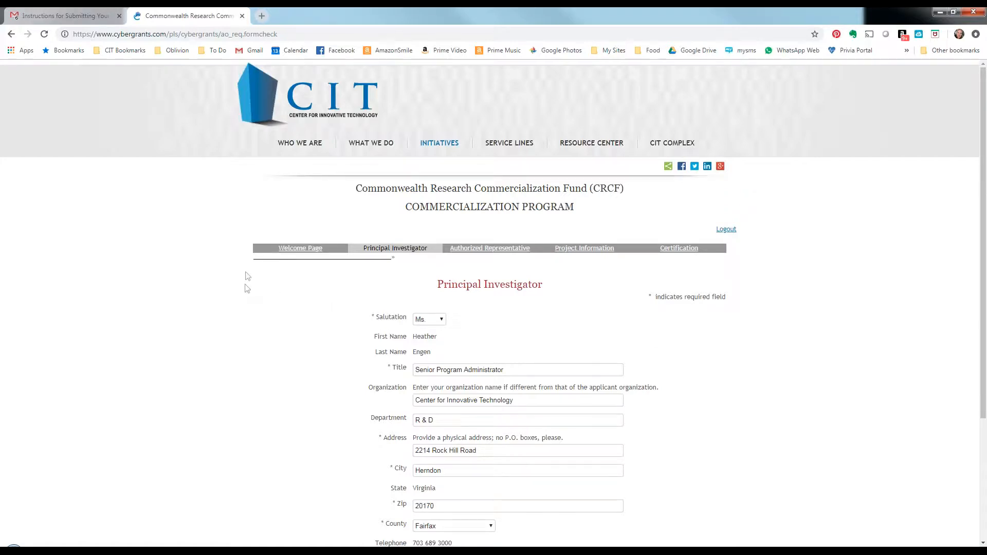
Return to the application's Welcome Page and reopen the pending Commercialization application for revision.
left_click(296, 254)
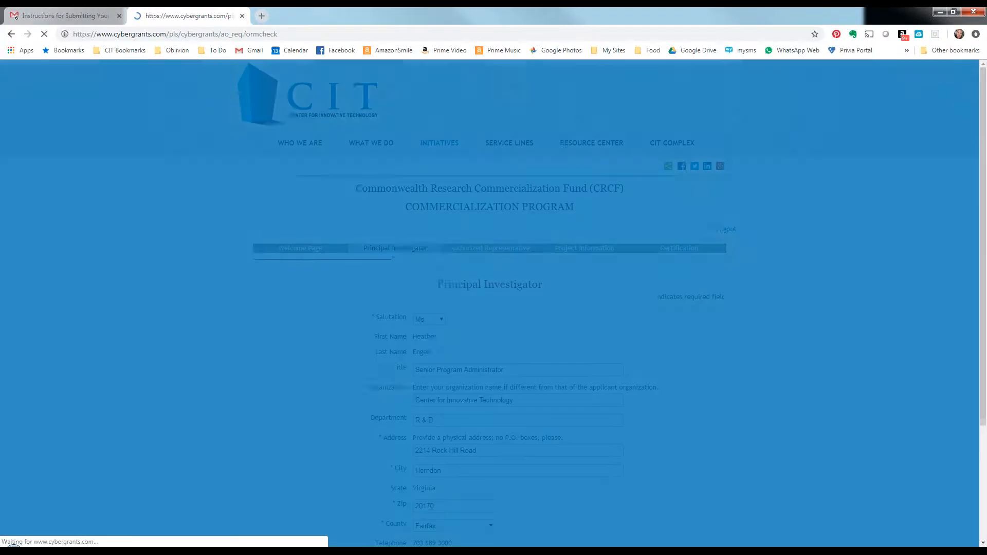
scroll(664, 362, "down", 3)
scroll(665, 361, "down", 3)
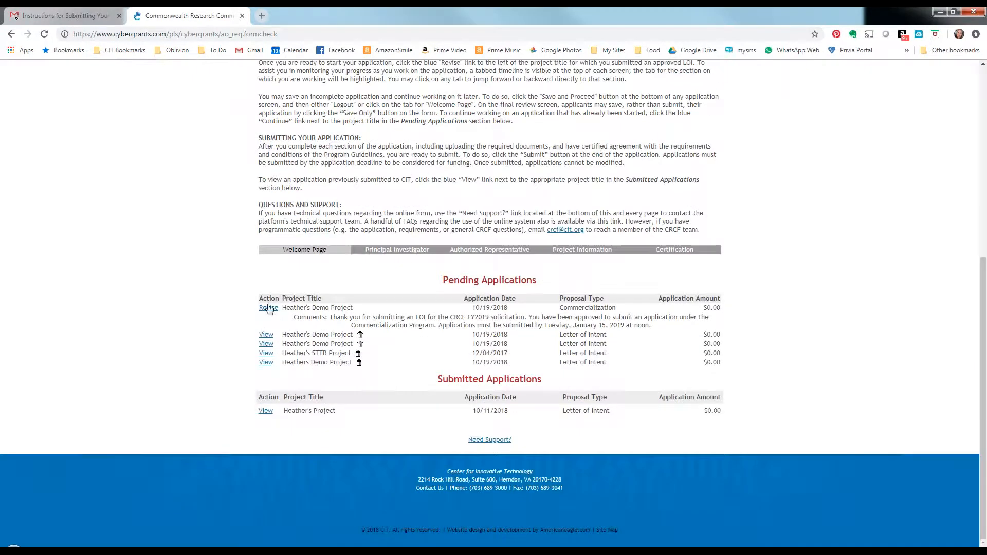
left_click(269, 309)
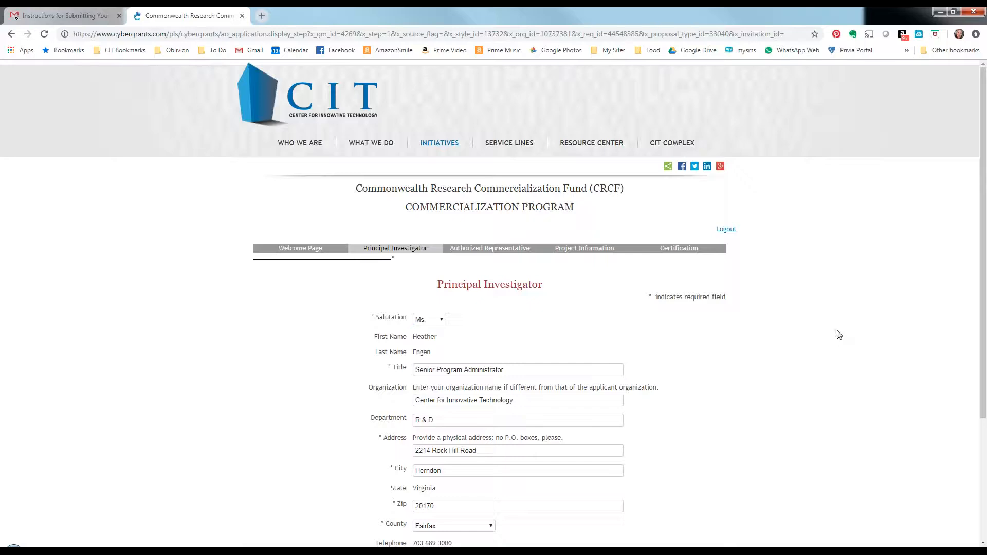
Review the Principal Investigator contact details, save them and proceed to the Authorized Representative section.
scroll(837, 334, "down", 3)
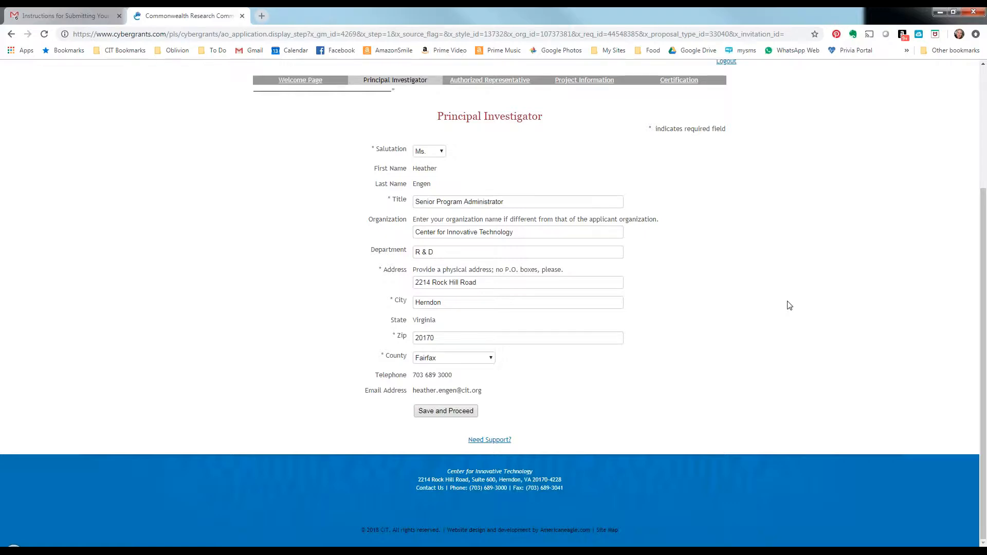
scroll(790, 306, "up", 3)
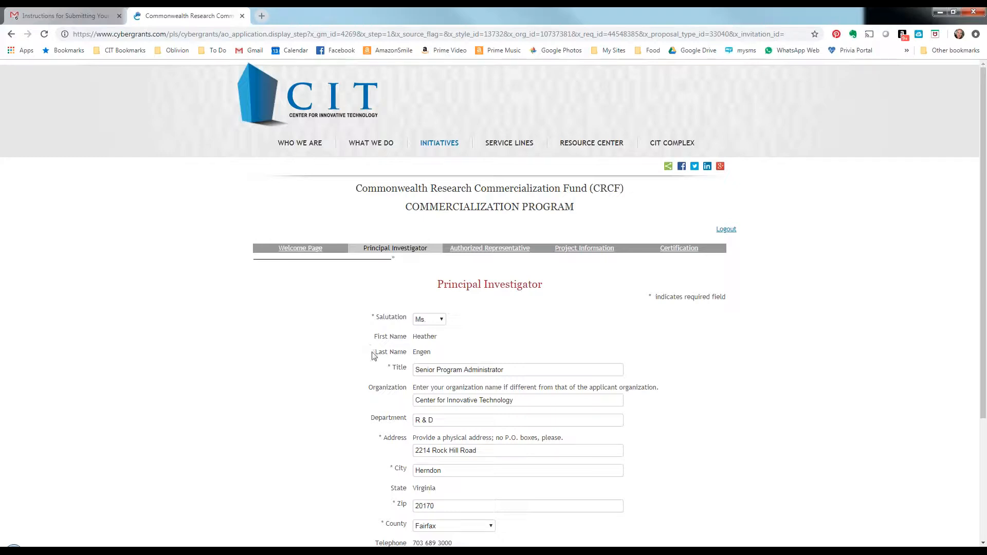
scroll(727, 379, "down", 3)
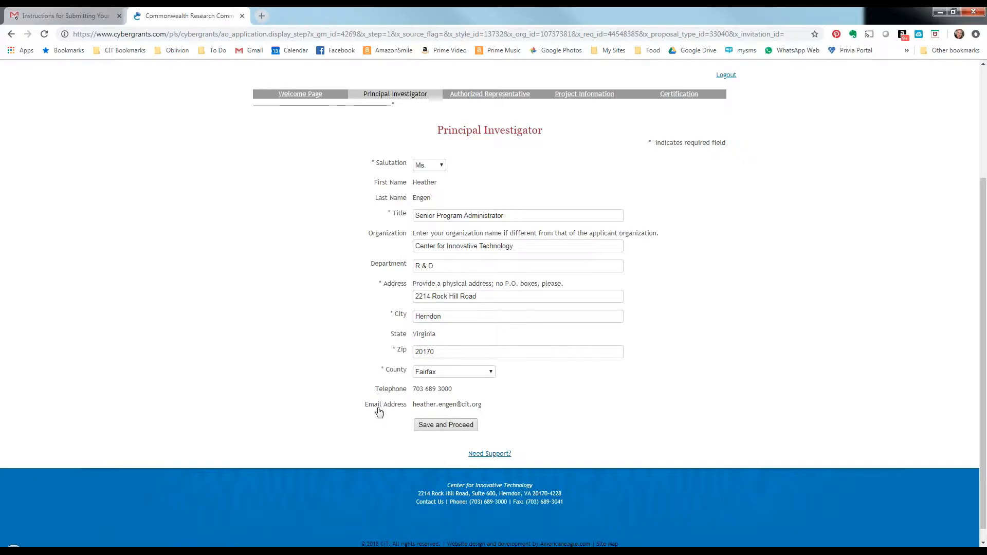
left_click(462, 427)
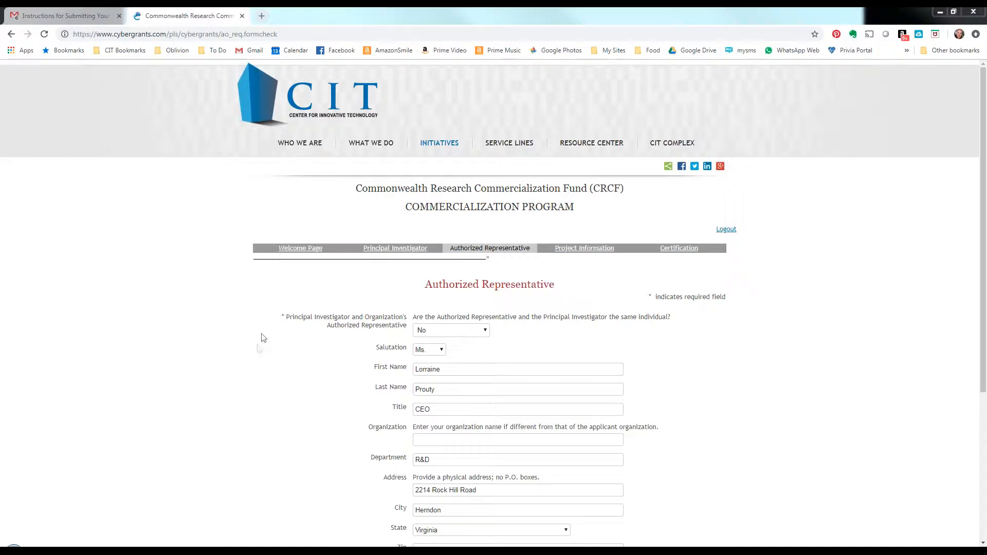
Keep No for whether the Authorized Representative and Principal Investigator are the same individual, then save and proceed to Project Information.
left_click(479, 333)
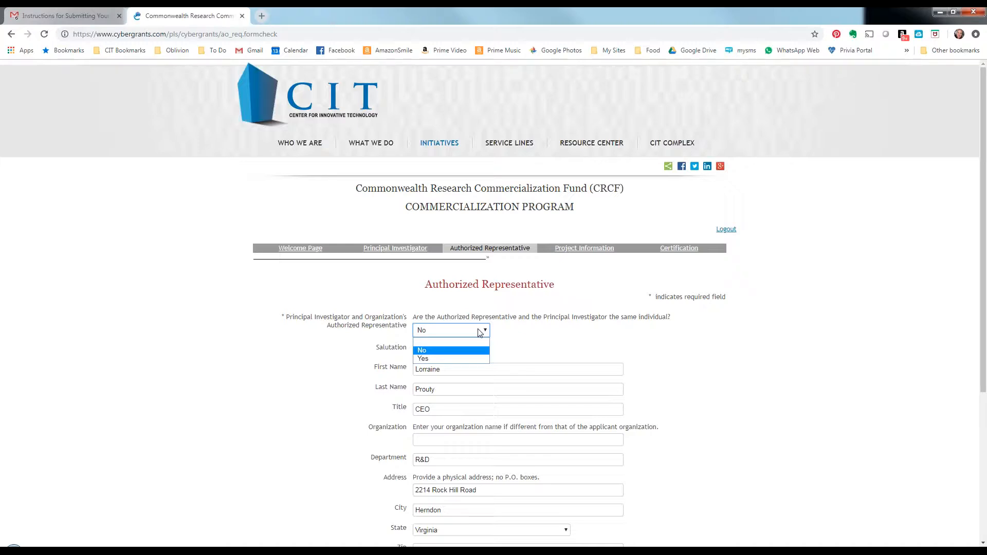
left_click(479, 333)
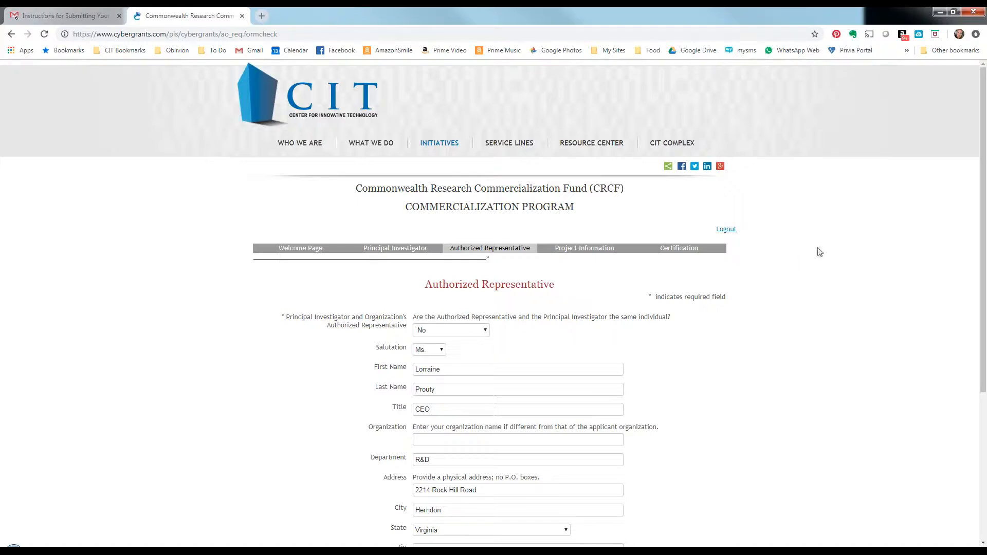
scroll(818, 255, "down", 3)
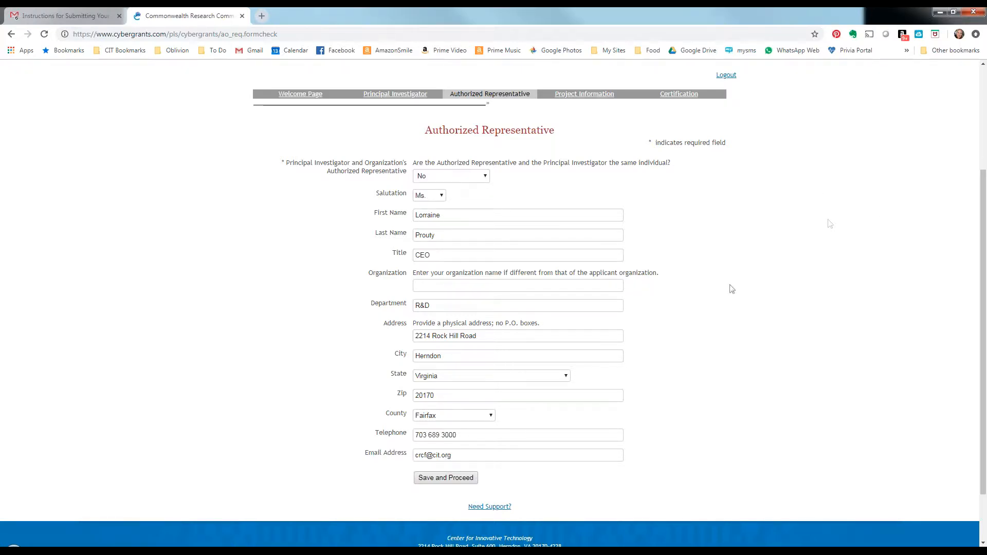
left_click(451, 480)
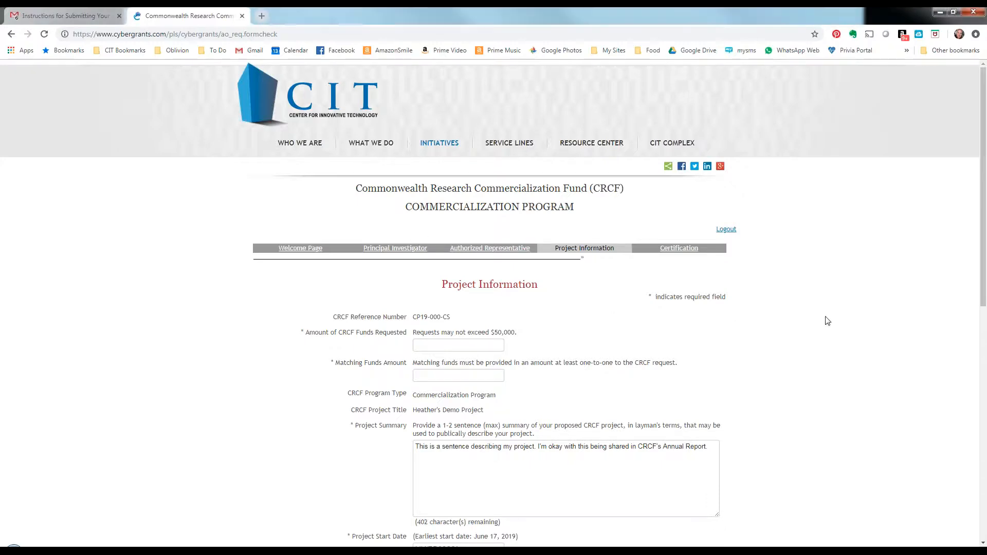
Set both the Amount of CRCF Funds Requested and the Matching Funds Amount to 50000.
scroll(828, 321, "down", 4)
scroll(828, 321, "down", 2)
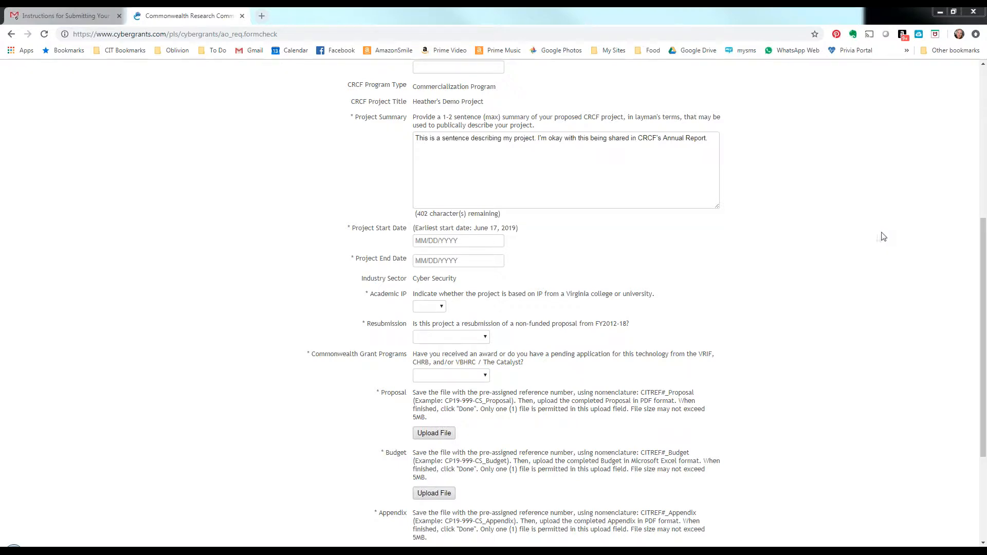
scroll(856, 259, "up", 3)
scroll(856, 259, "up", 2)
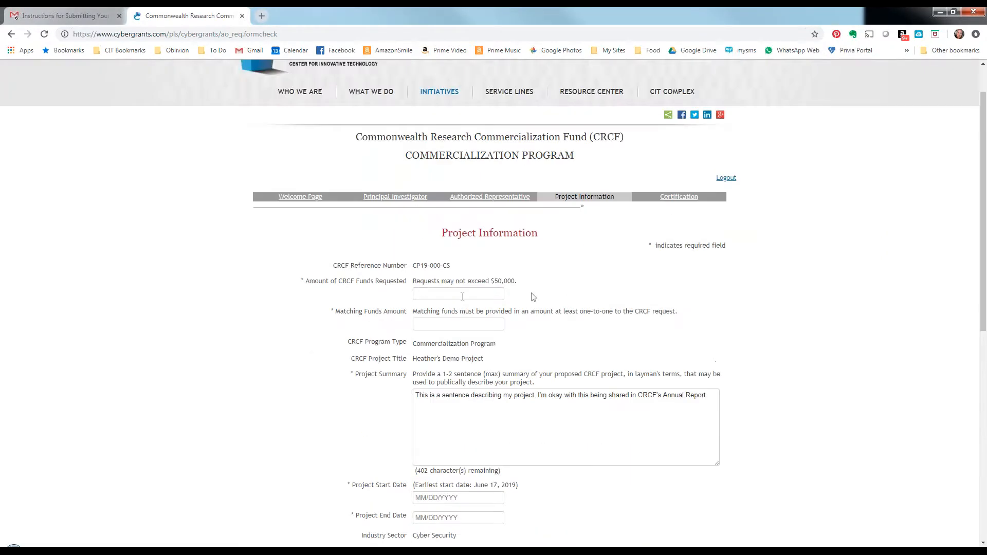
left_click(464, 292)
type("50000")
left_click(448, 324)
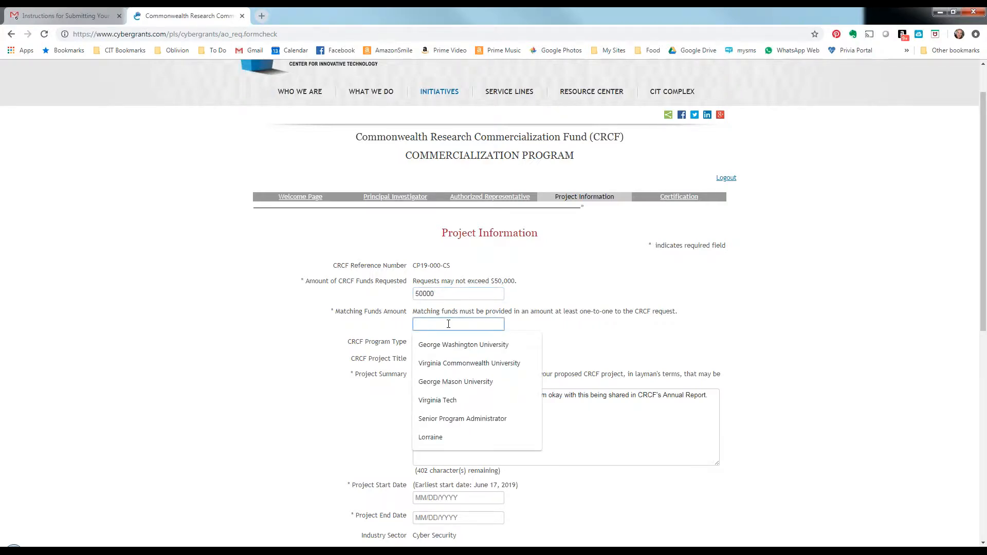
type("500")
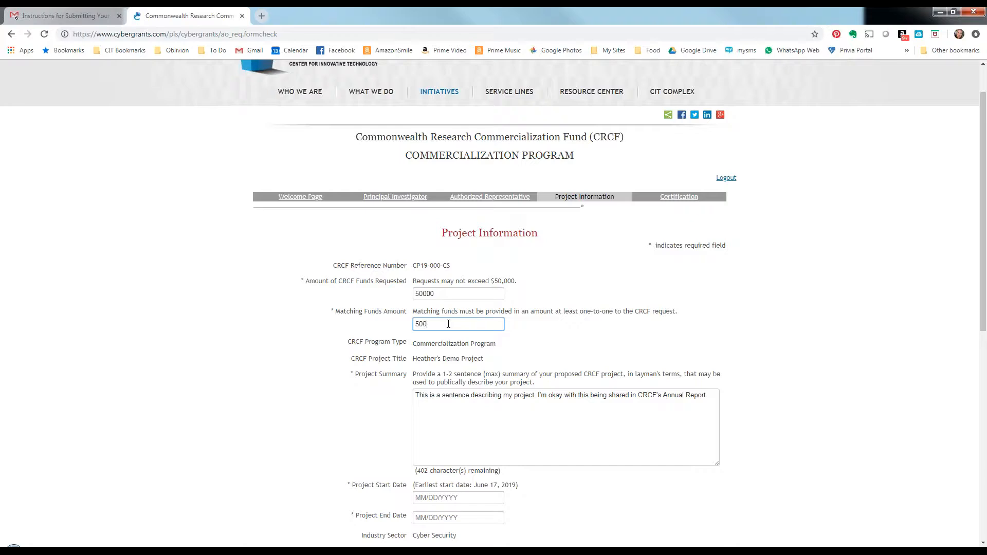
type("00")
left_click(504, 436)
Set the Project Start Date to 07/01/2019 and the Project End Date to 12/30/2019.
scroll(504, 436, "down", 1)
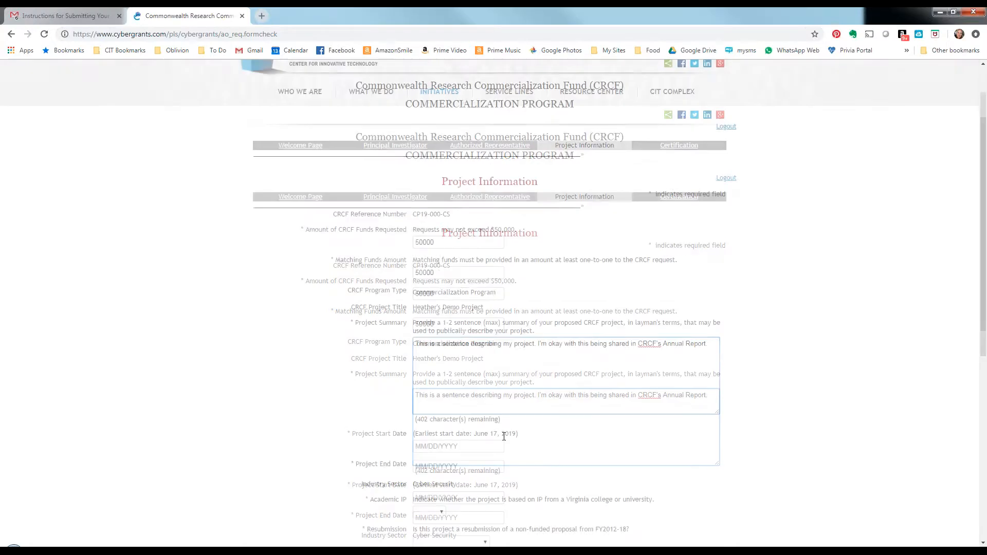
scroll(504, 436, "down", 2)
left_click(424, 343)
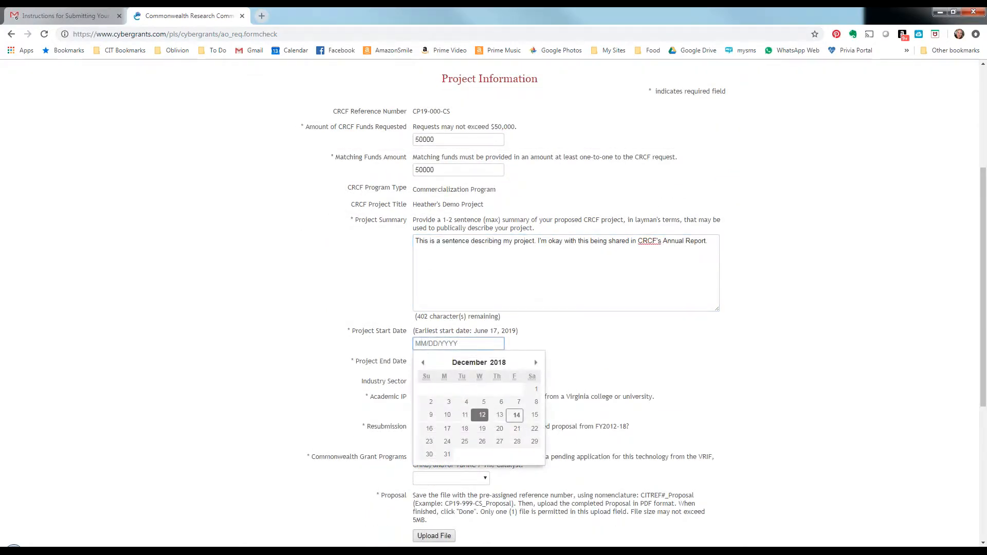
type("07/01/2019")
key("Escape")
left_click(424, 364)
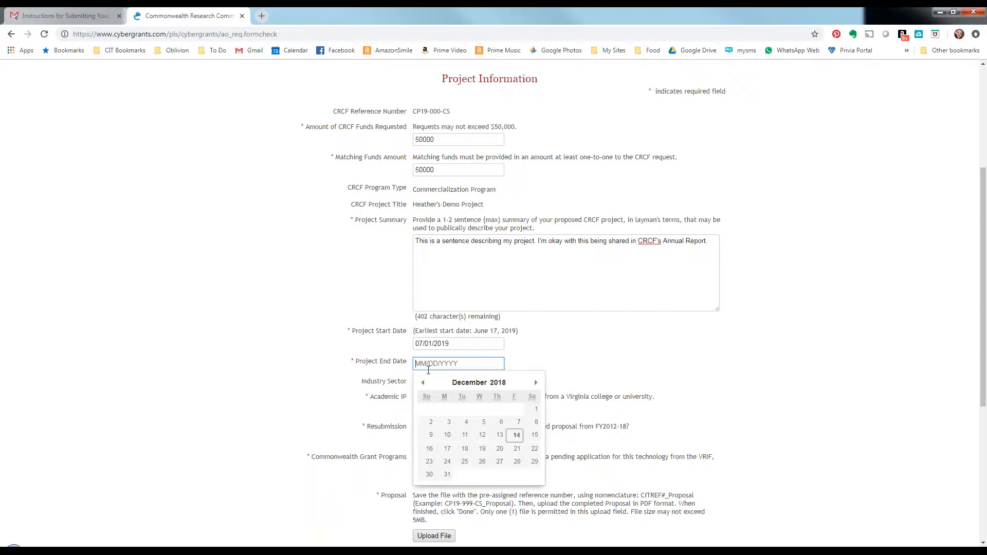
type("12/30/2019")
left_click(853, 268)
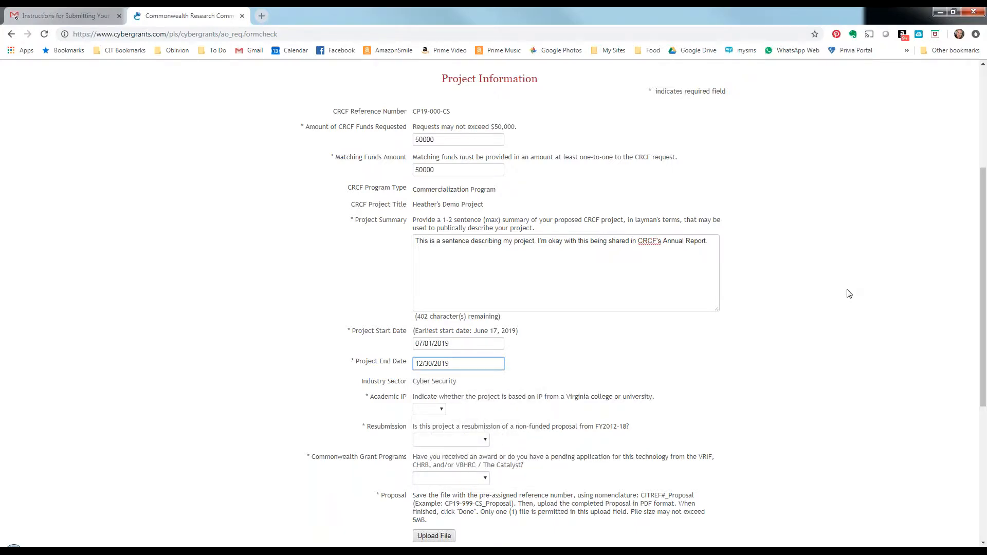
Answer No to the Academic IP, Resubmission and Commonwealth Grant Programs questions.
left_click(421, 411)
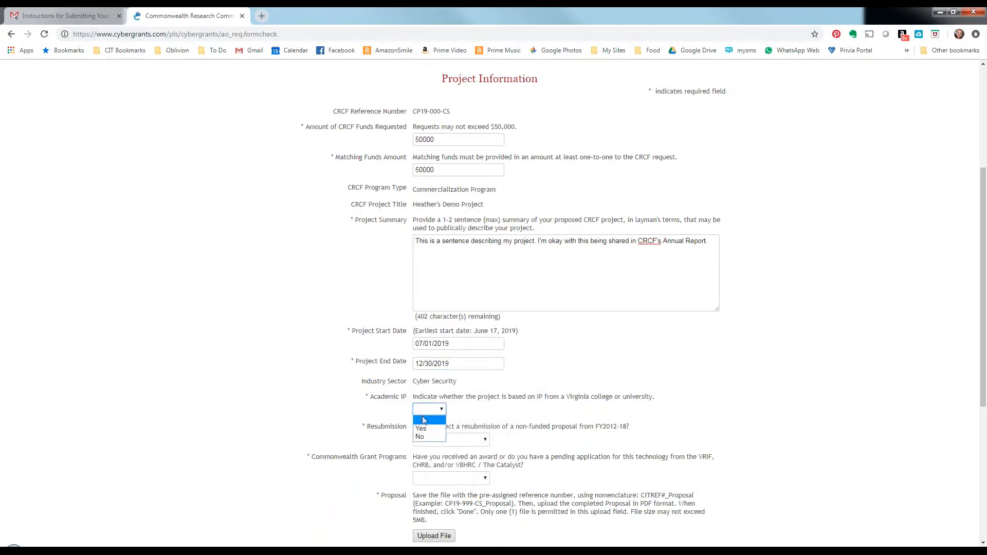
left_click(430, 437)
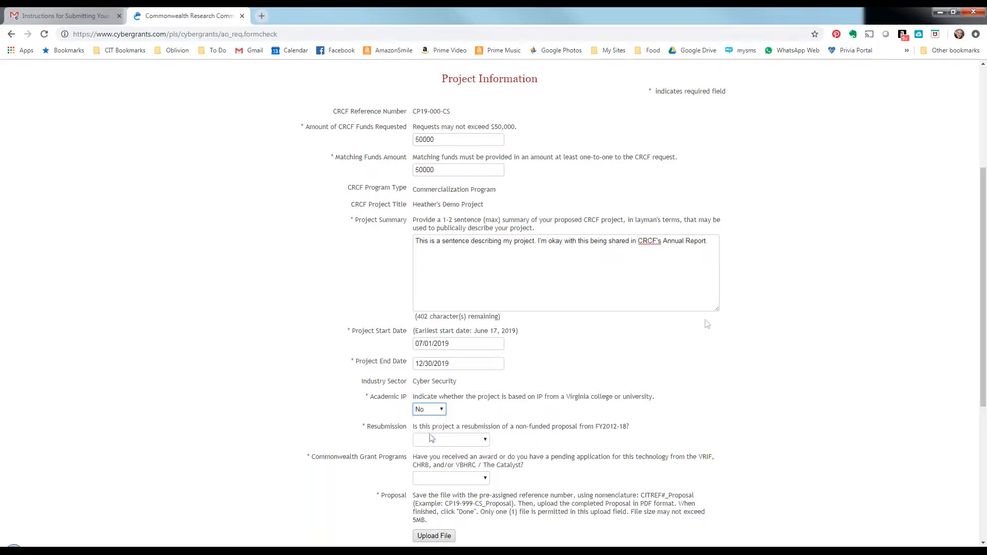
left_click(457, 441)
left_click(439, 462)
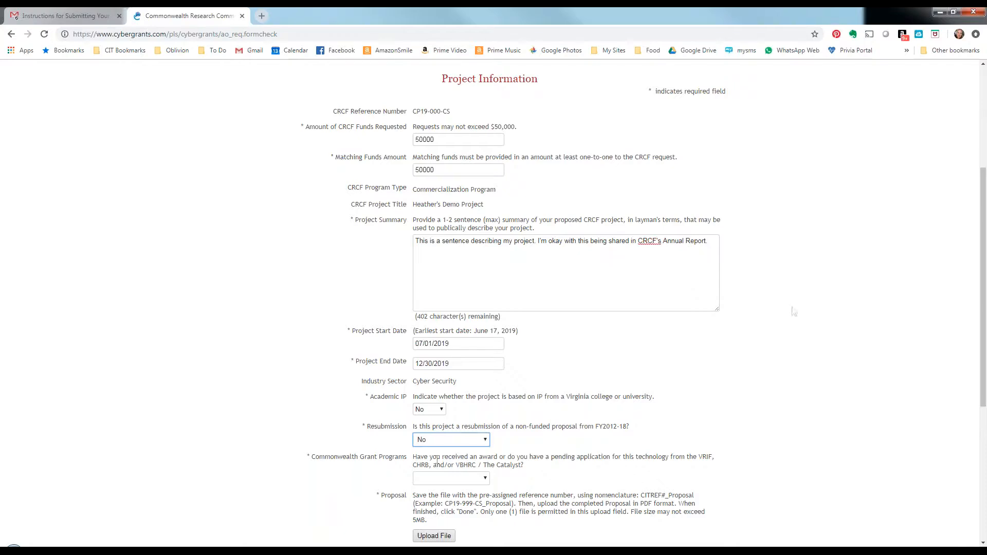
left_click(468, 481)
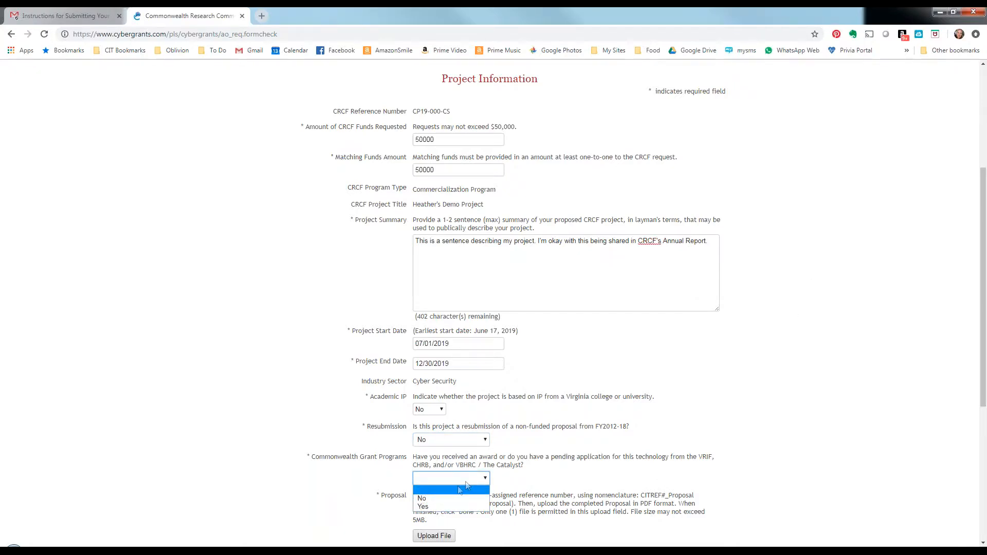
left_click(442, 499)
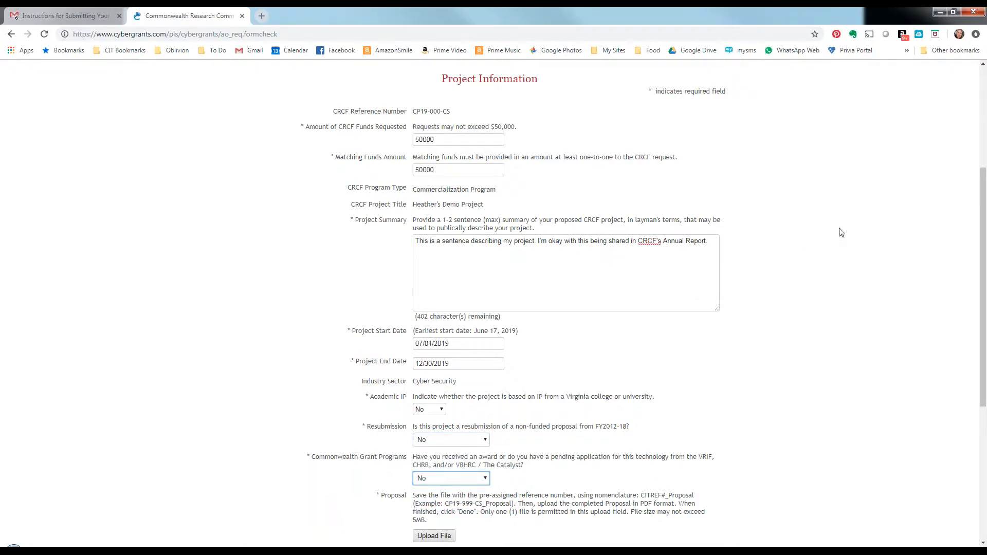
Review the Proposal, Budget and Appendix upload requirements and the CRCF reference number needed for the file names.
scroll(841, 232, "down", 3)
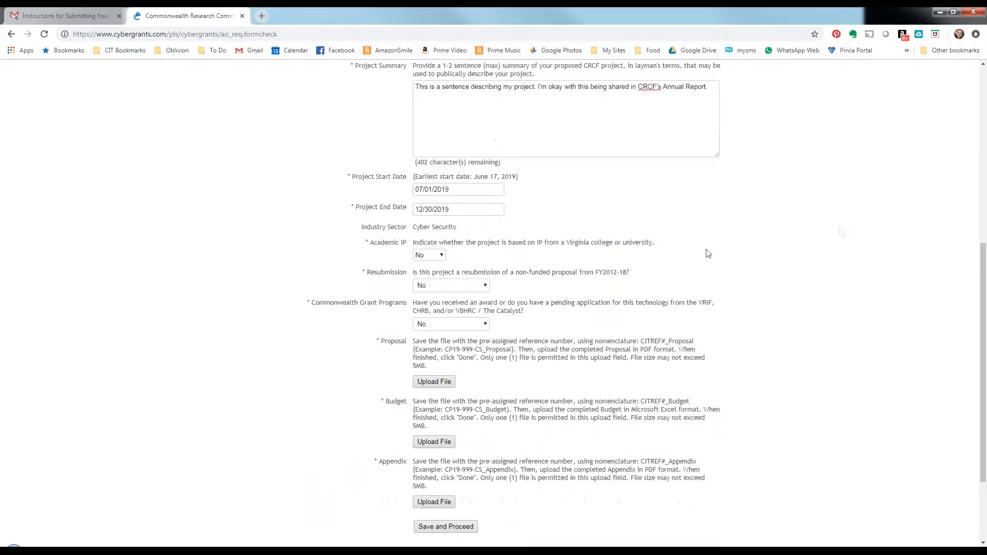
left_click(426, 385)
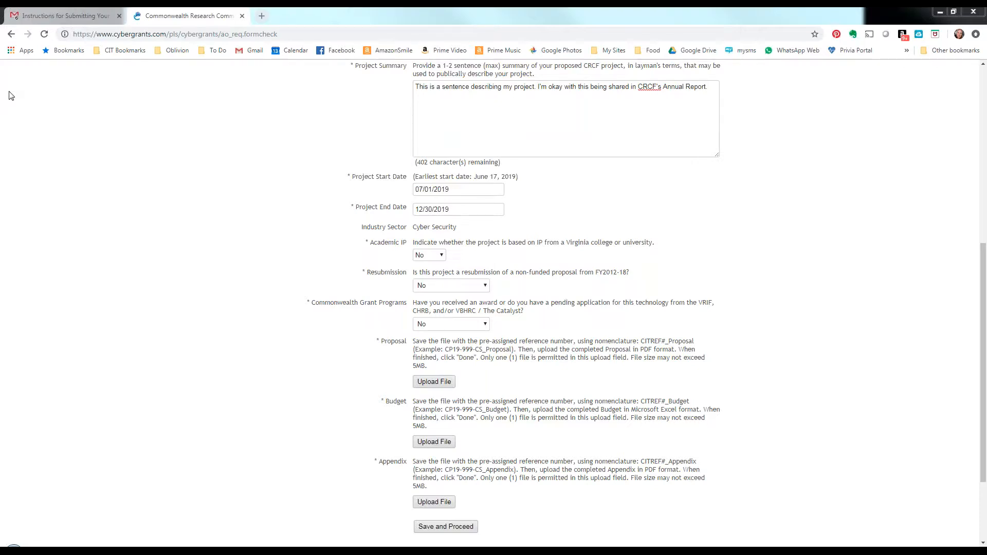
scroll(805, 213, "up", 3)
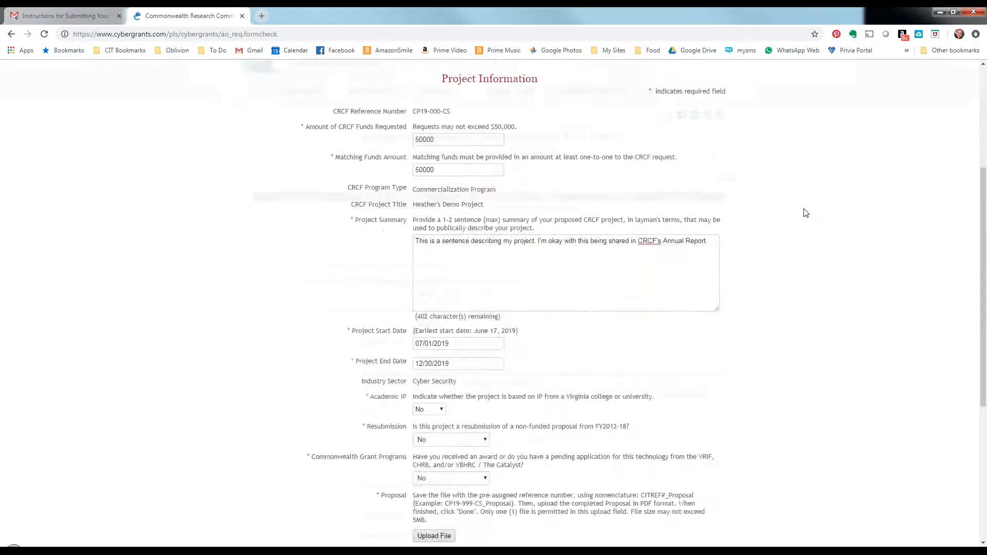
scroll(805, 213, "up", 3)
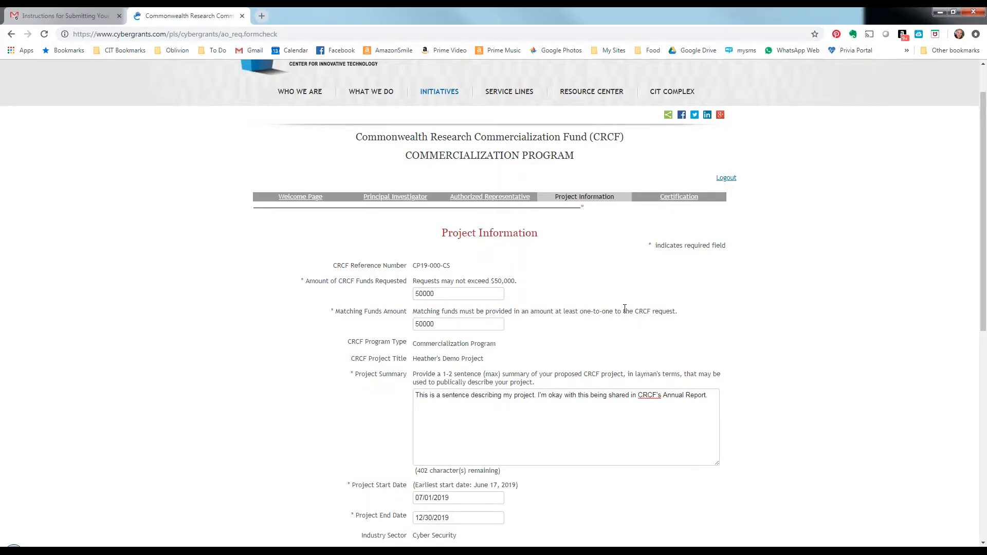
Upload CP19-000-CS_Proposal.pdf from the Application Demo folder as the Proposal file, then close the upload window.
scroll(825, 276, "down", 6)
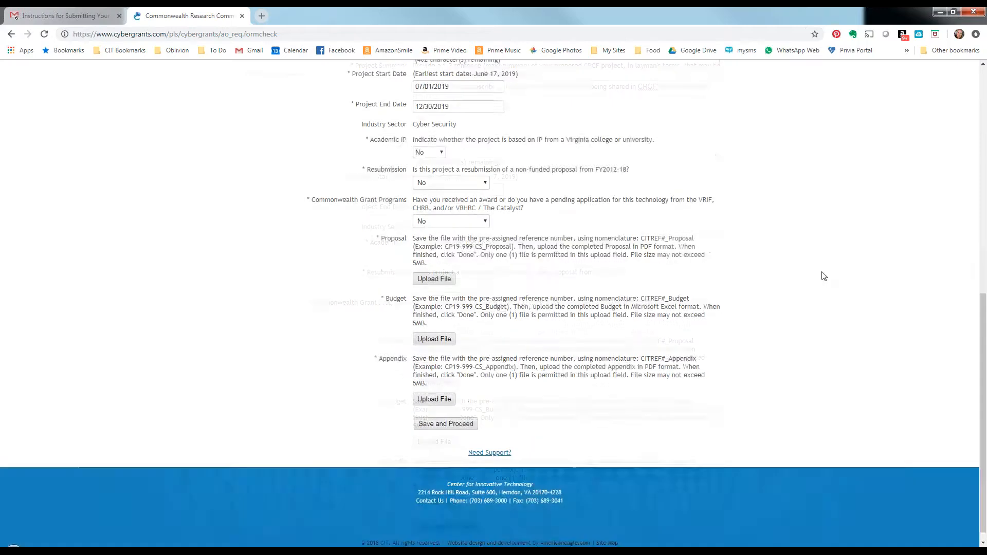
left_click(435, 331)
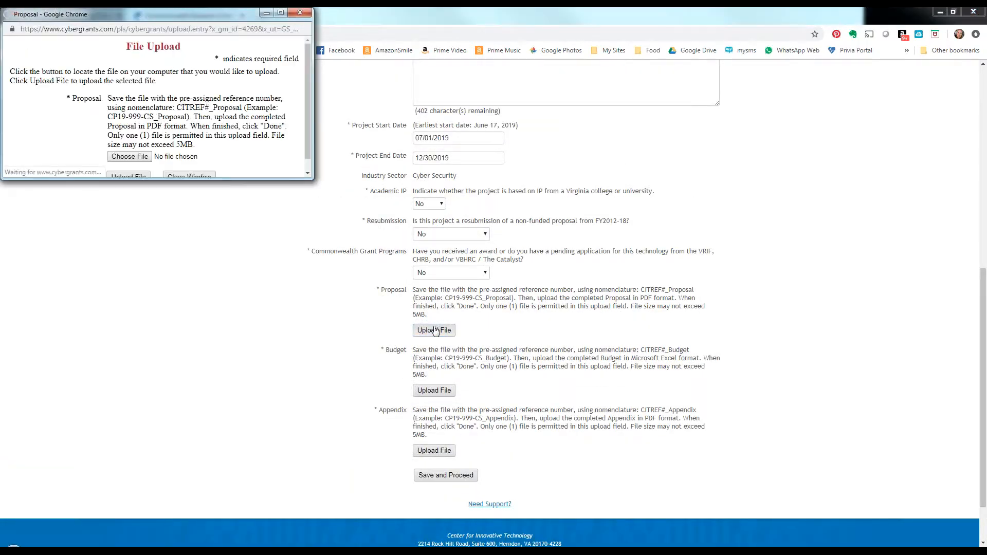
left_click(130, 157)
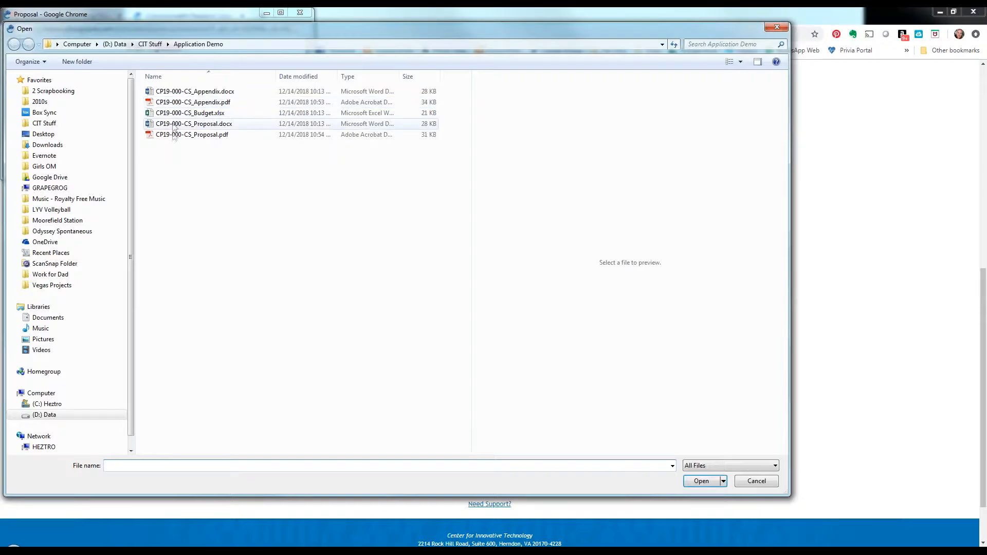
left_click(174, 135)
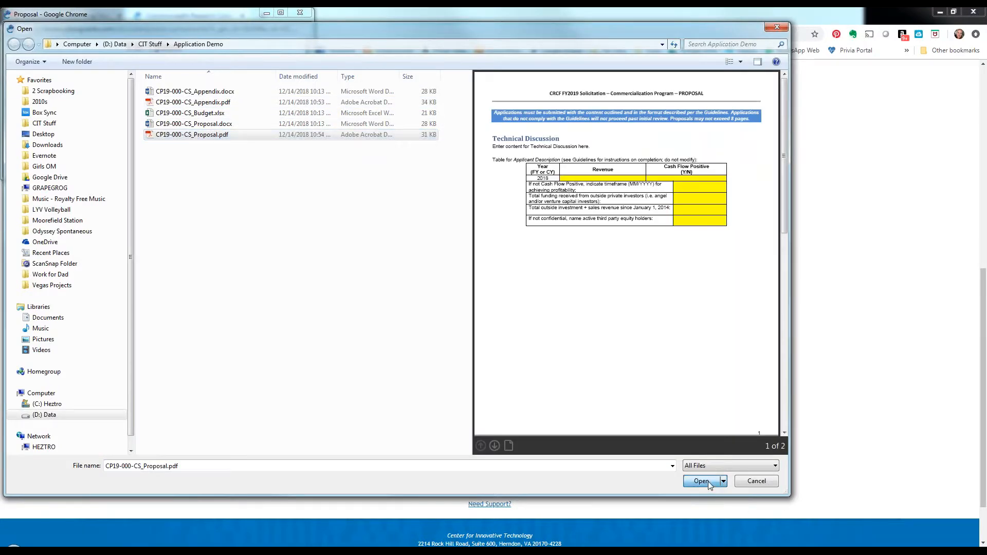
left_click(707, 483)
left_click(128, 175)
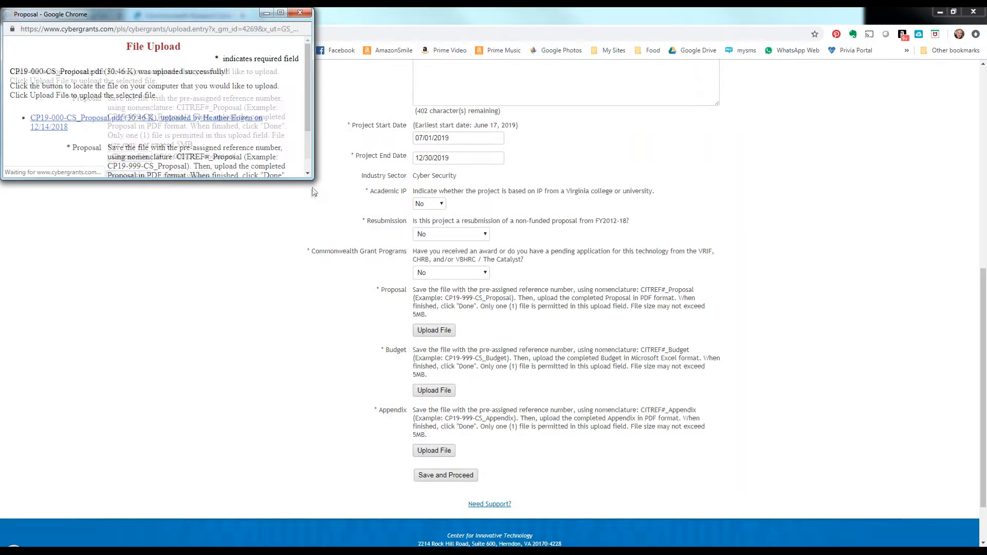
left_click_drag(312, 179, 313, 245)
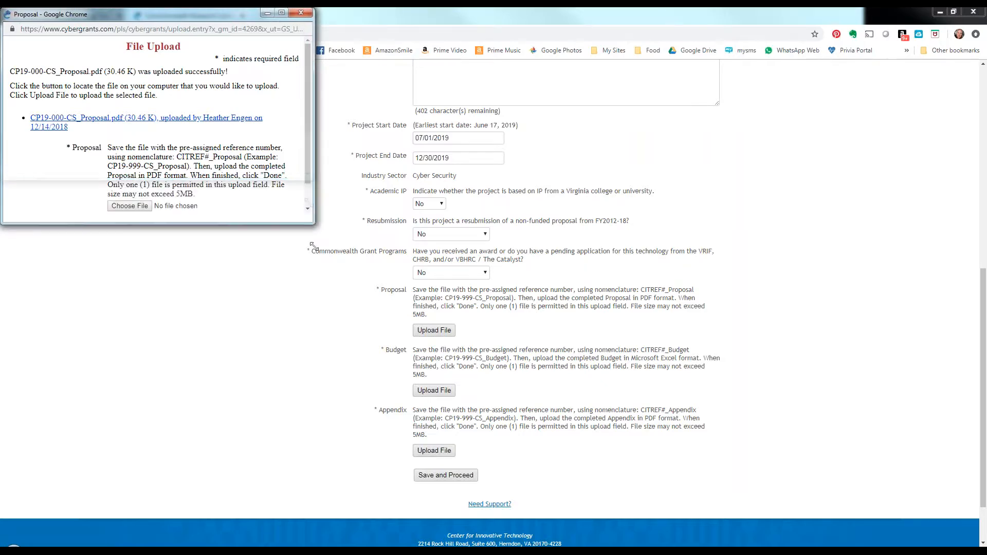
left_click(203, 221)
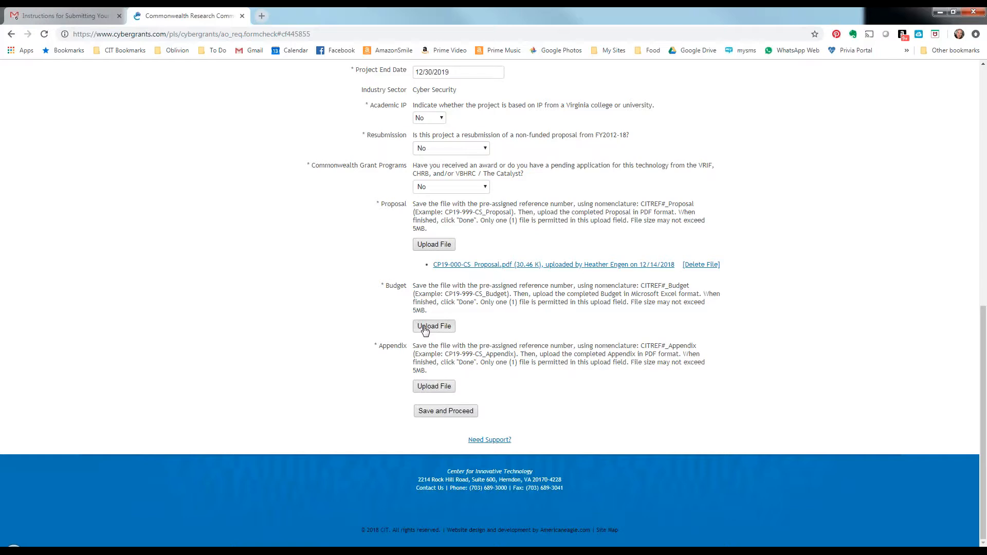
Upload CP19-000-CS_Budget.xlsx as the Budget file and close its upload window.
left_click(425, 328)
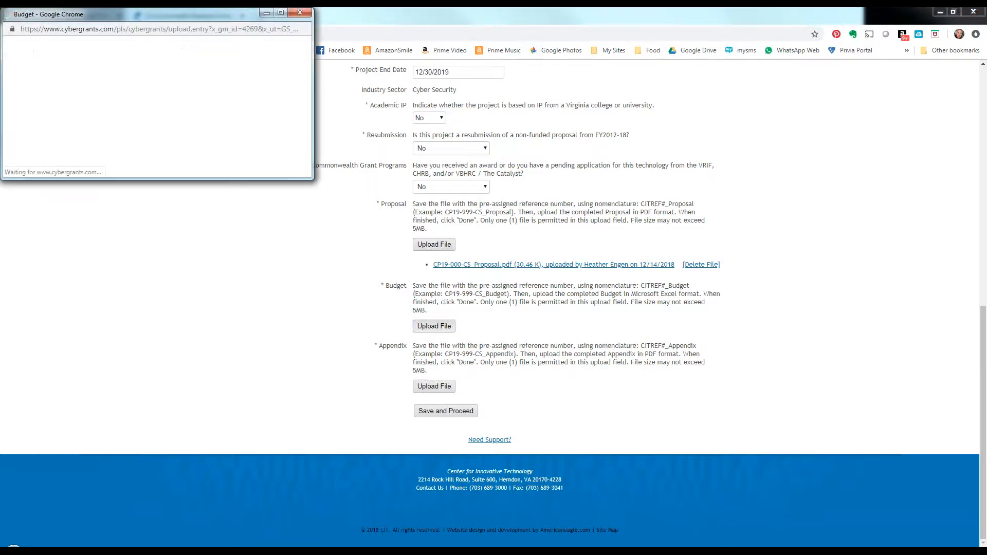
left_click(128, 158)
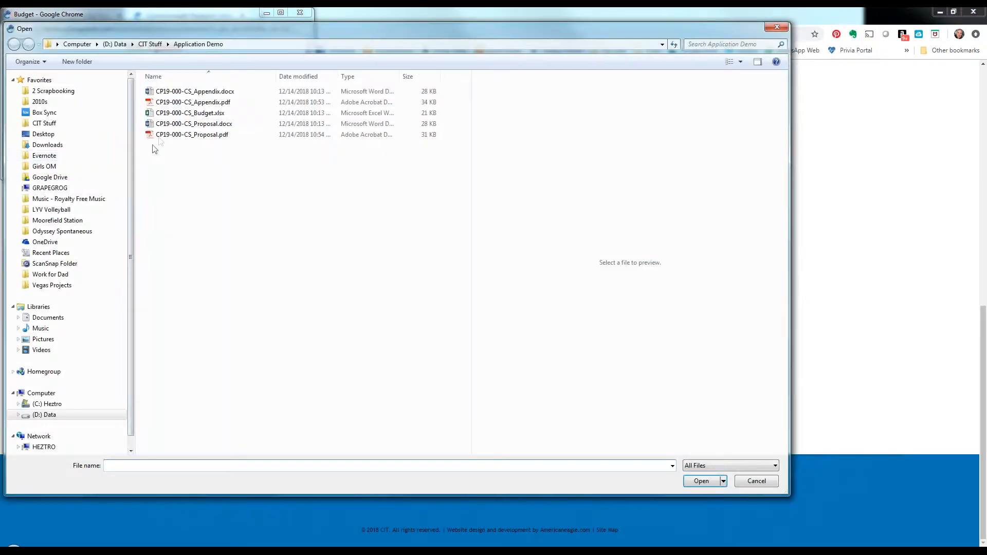
left_click(190, 113)
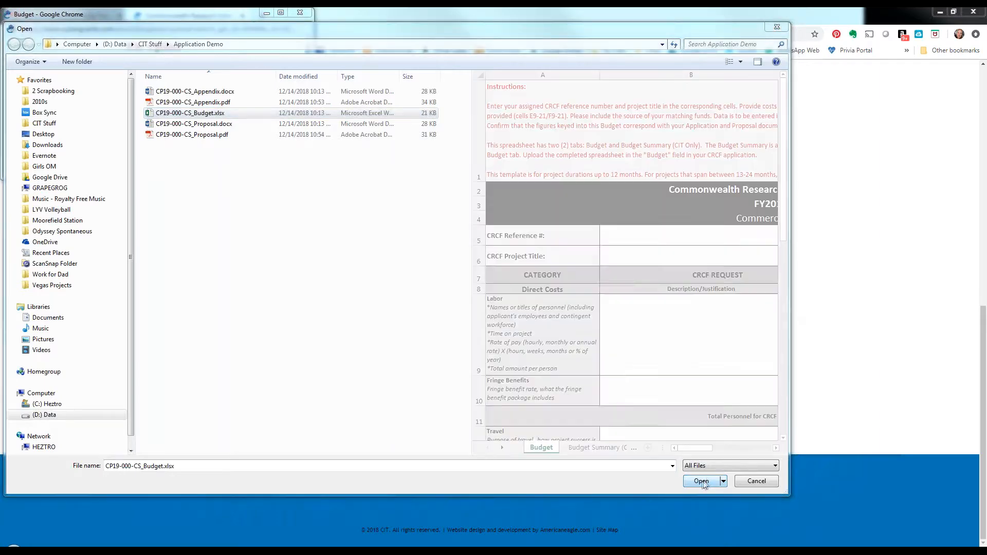
left_click(700, 481)
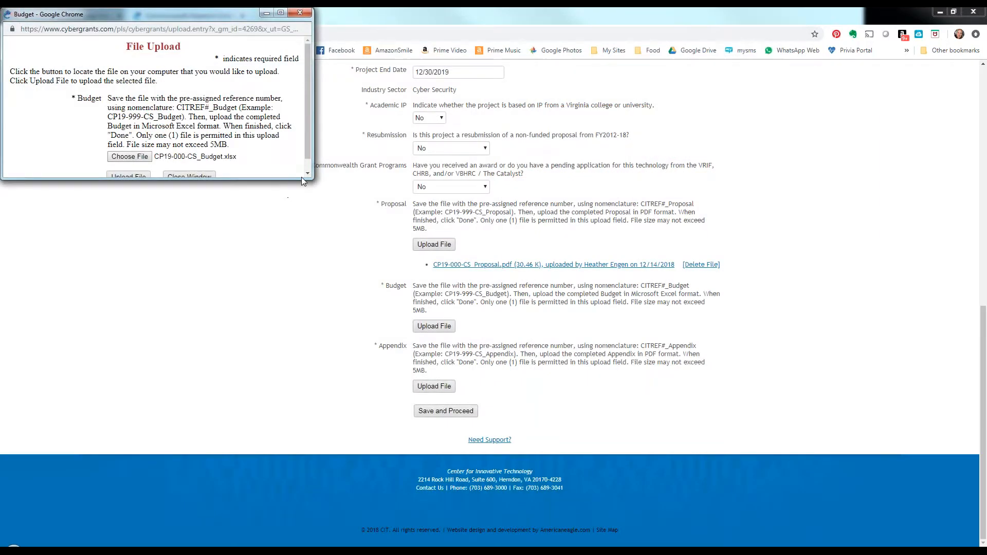
left_click_drag(301, 179, 301, 224)
left_click(118, 177)
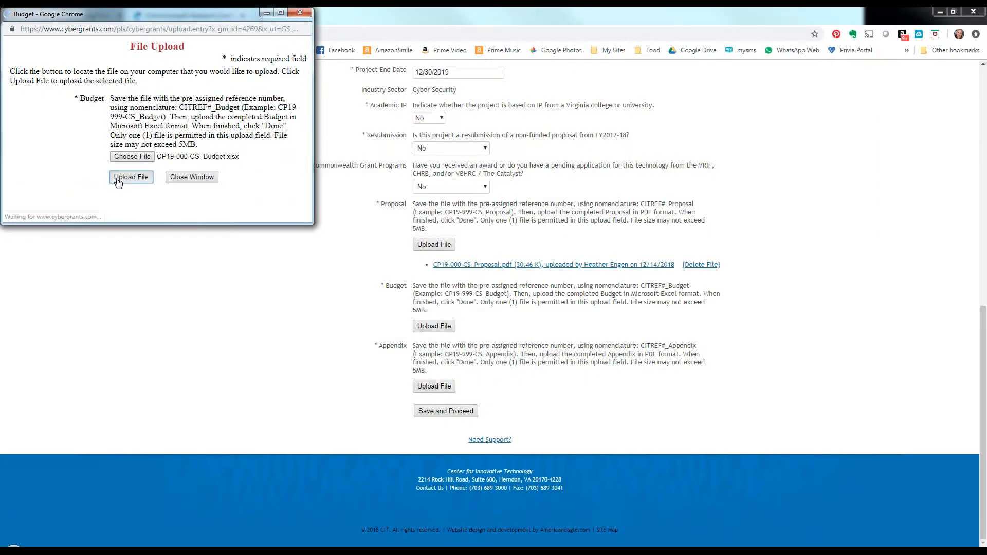
left_click(190, 208)
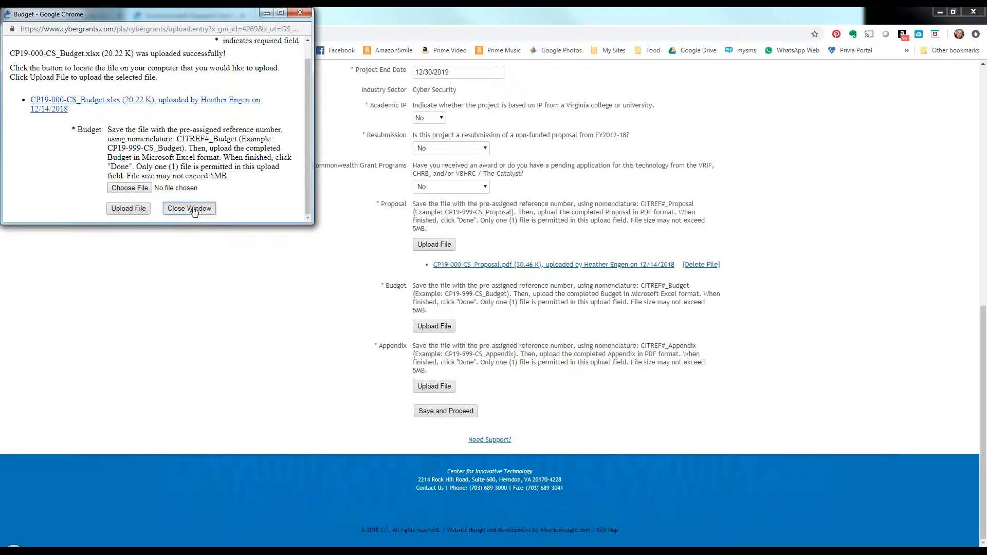
Upload CP19-000-CS_Appendix.pdf, the PDF version, as the Appendix file and close its upload window.
left_click(436, 390)
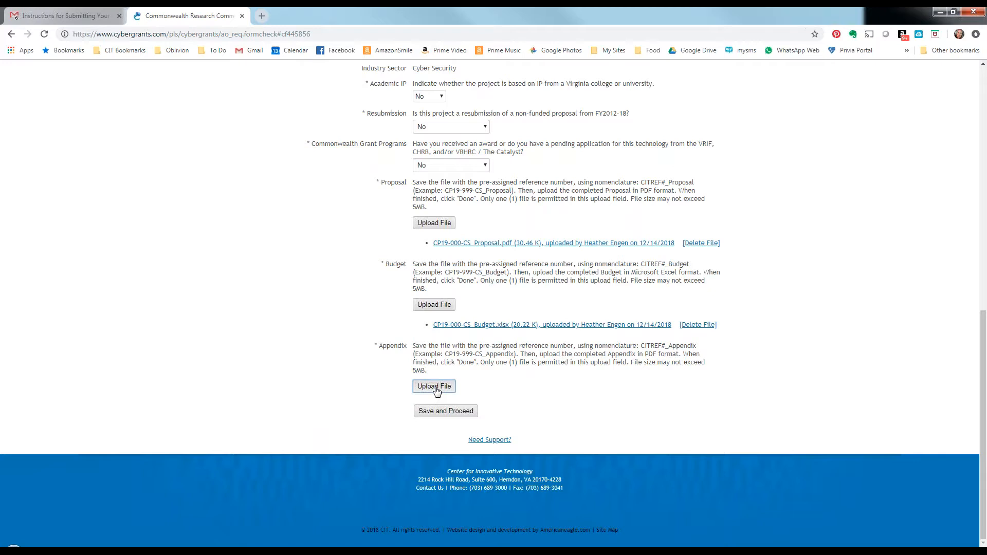
left_click_drag(309, 178, 320, 260)
left_click(149, 160)
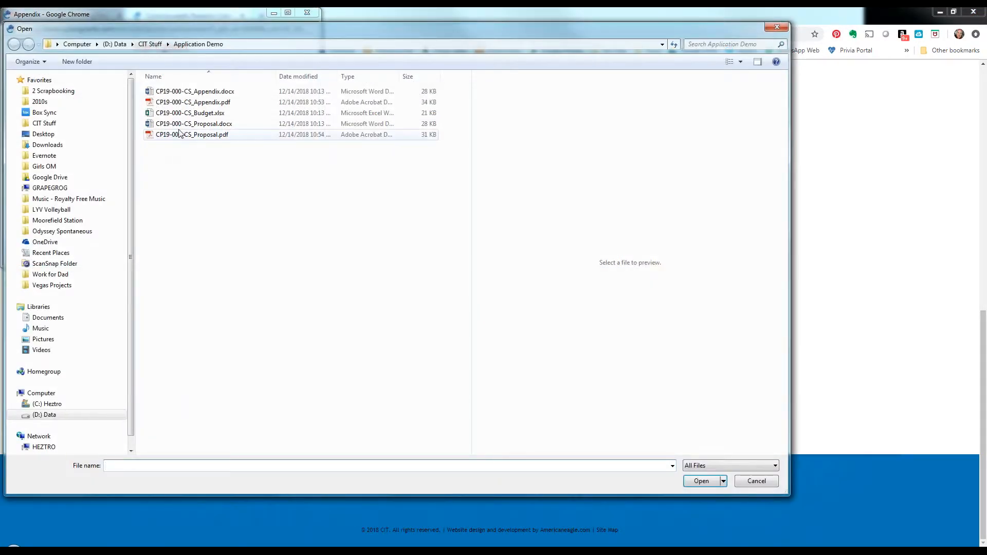
left_click(183, 103)
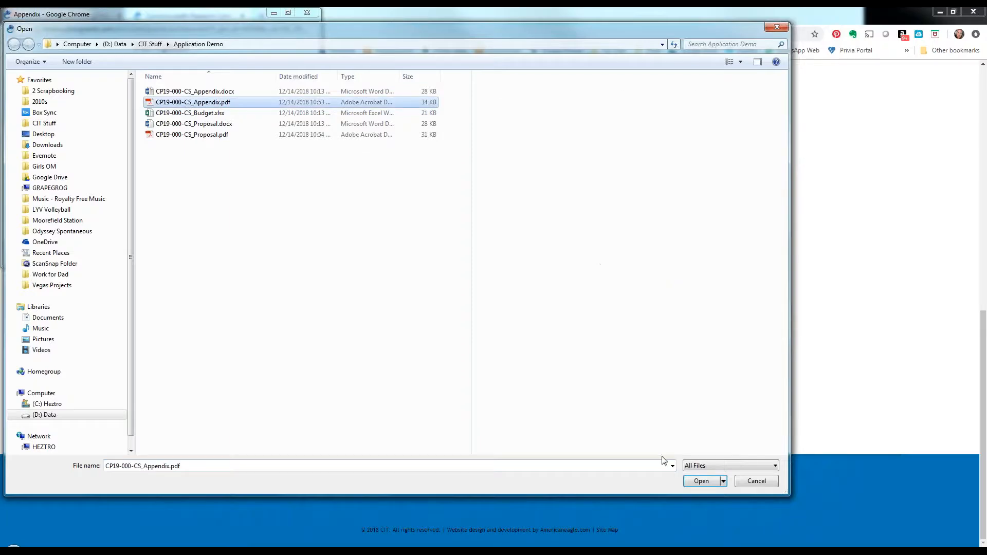
left_click(702, 481)
left_click(147, 179)
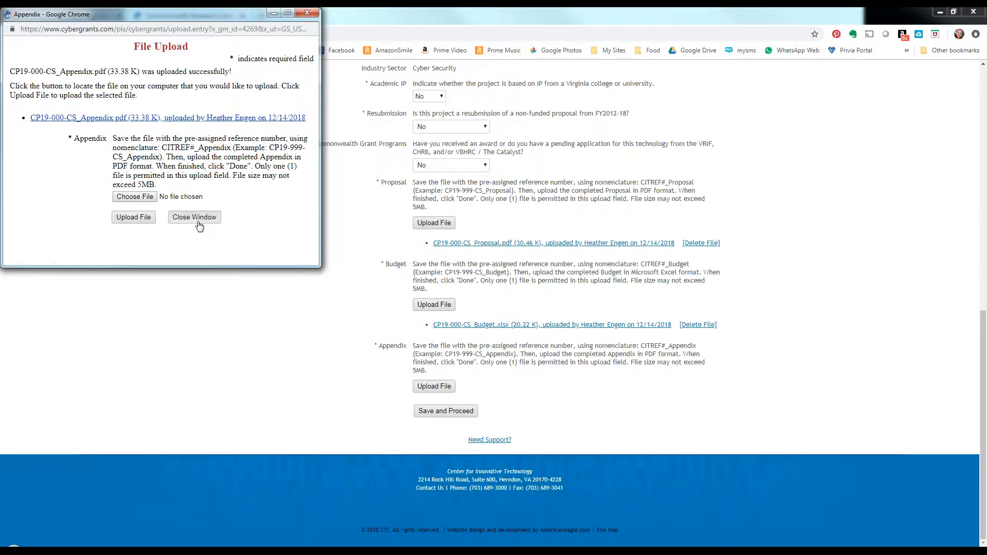
left_click(196, 218)
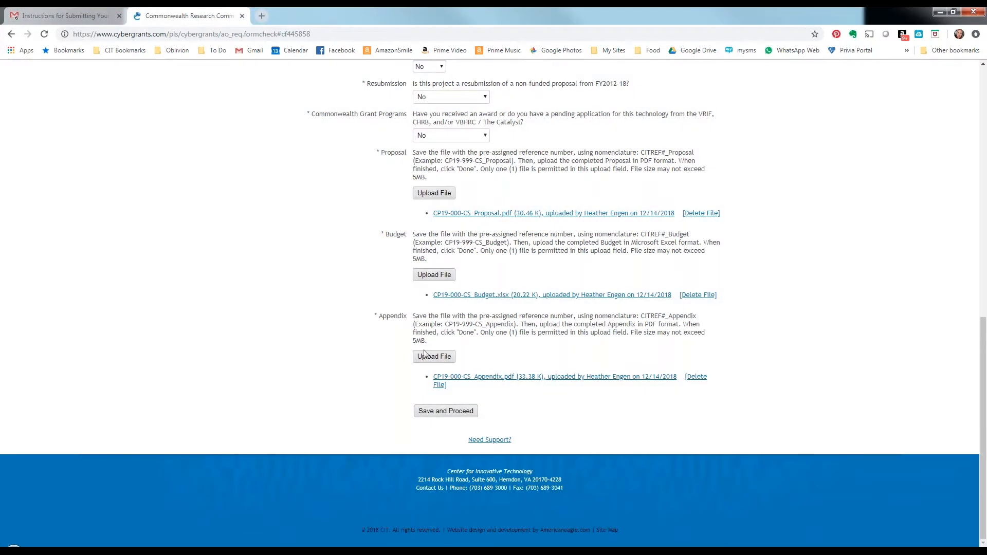
Save the Project Information page and proceed through the Certification page to the application review.
left_click(454, 419)
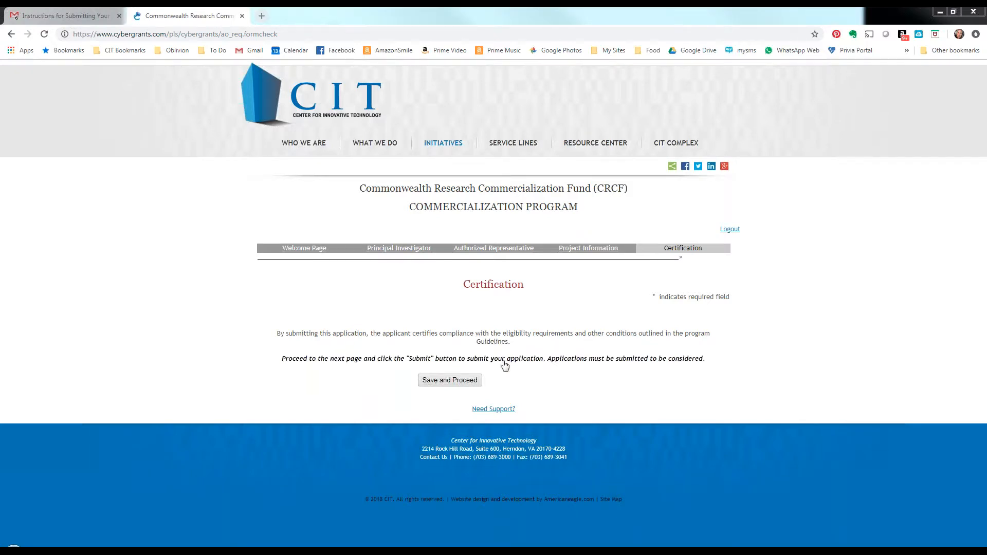
left_click(449, 381)
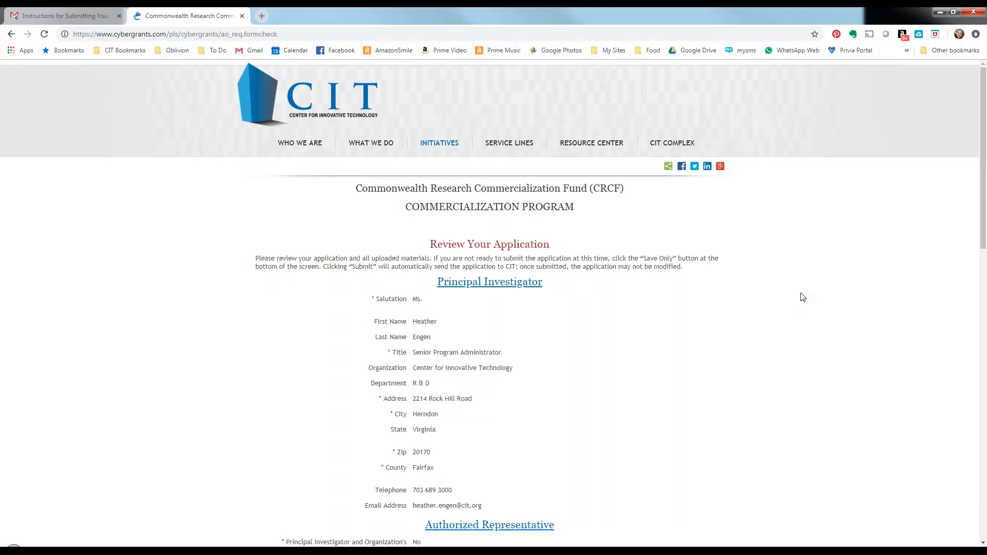
Review the completed application with its uploaded files, then submit it and accept that no further changes are possible.
scroll(802, 297, "down", 4)
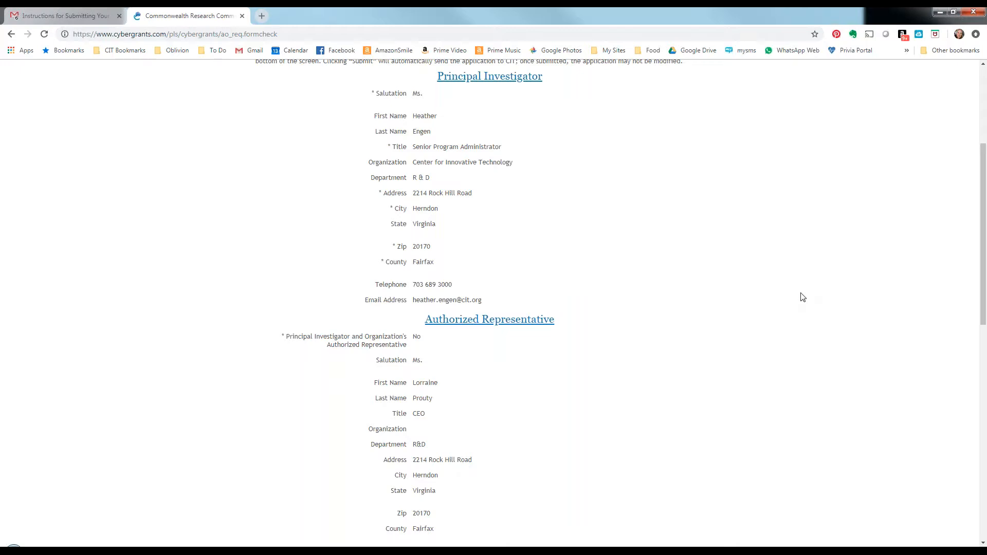
scroll(802, 297, "down", 20)
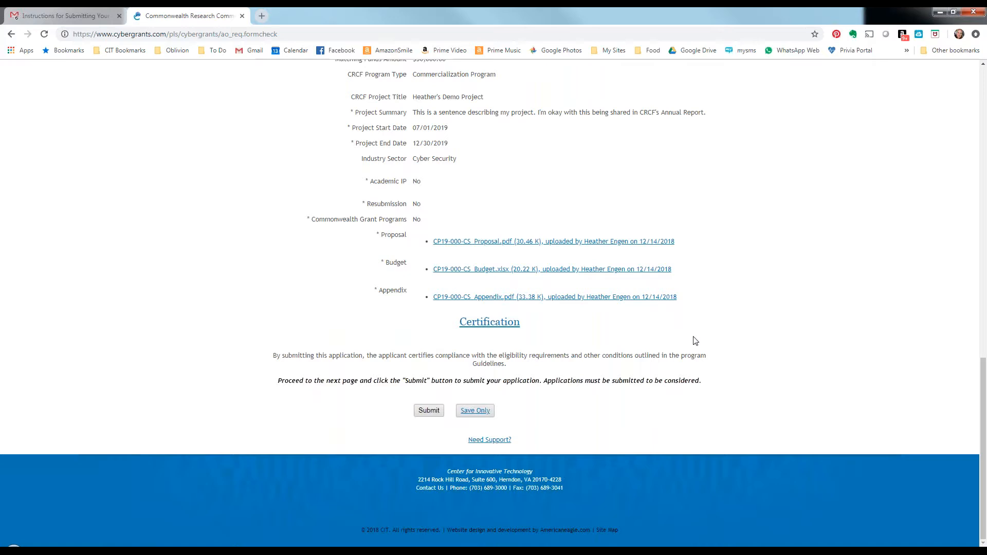
left_click(423, 410)
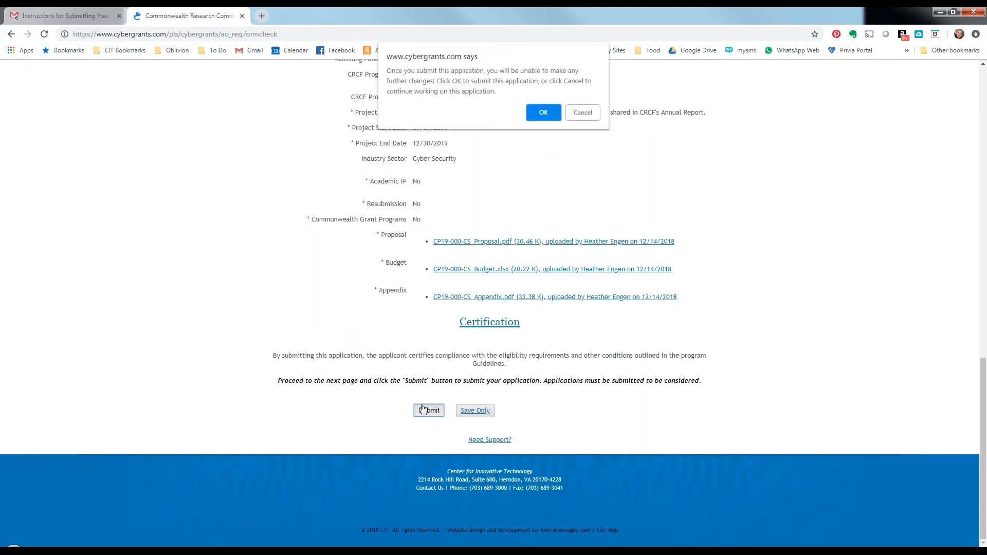
left_click(543, 114)
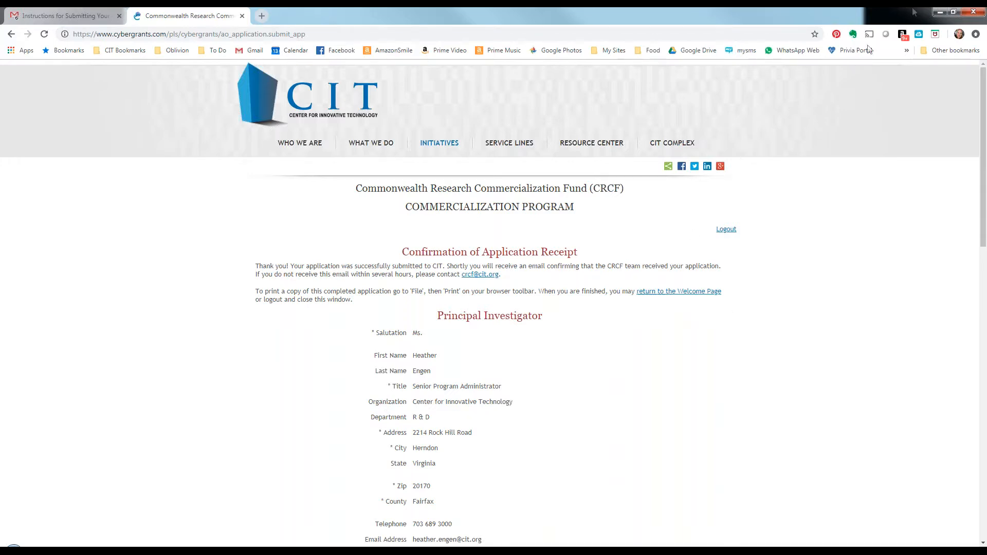
Leave the browser for the slide presentation and advance to the Solicitation Schedule slide.
left_click(958, 11)
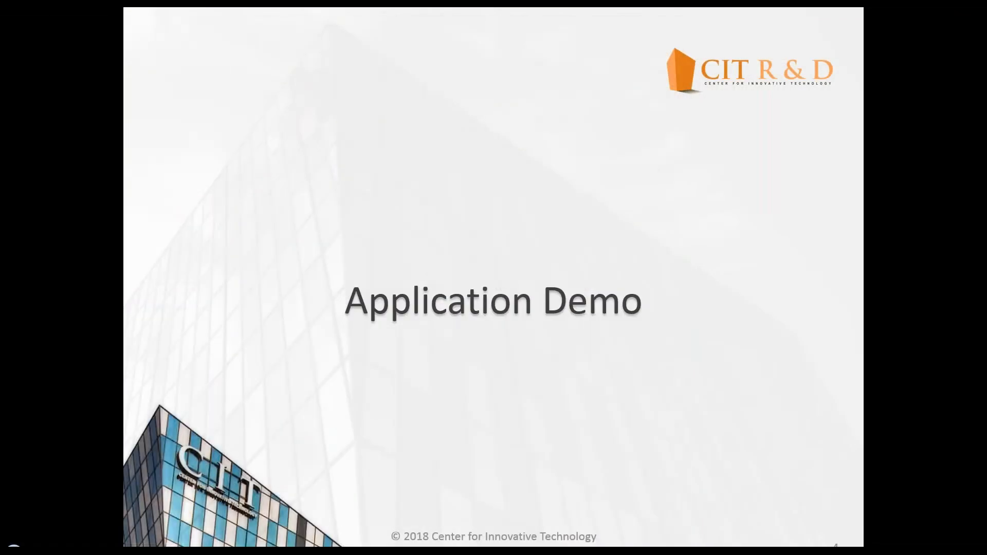
key("Right")
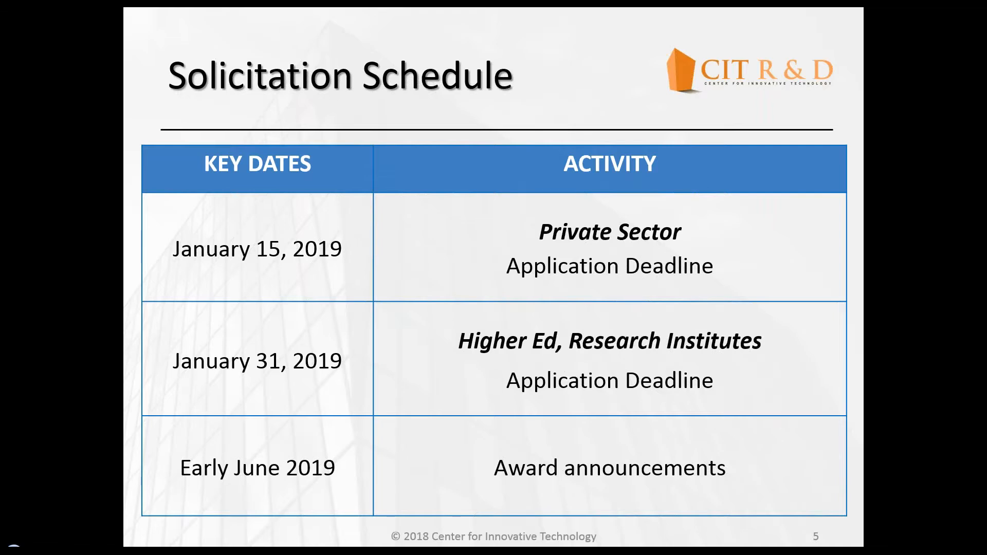